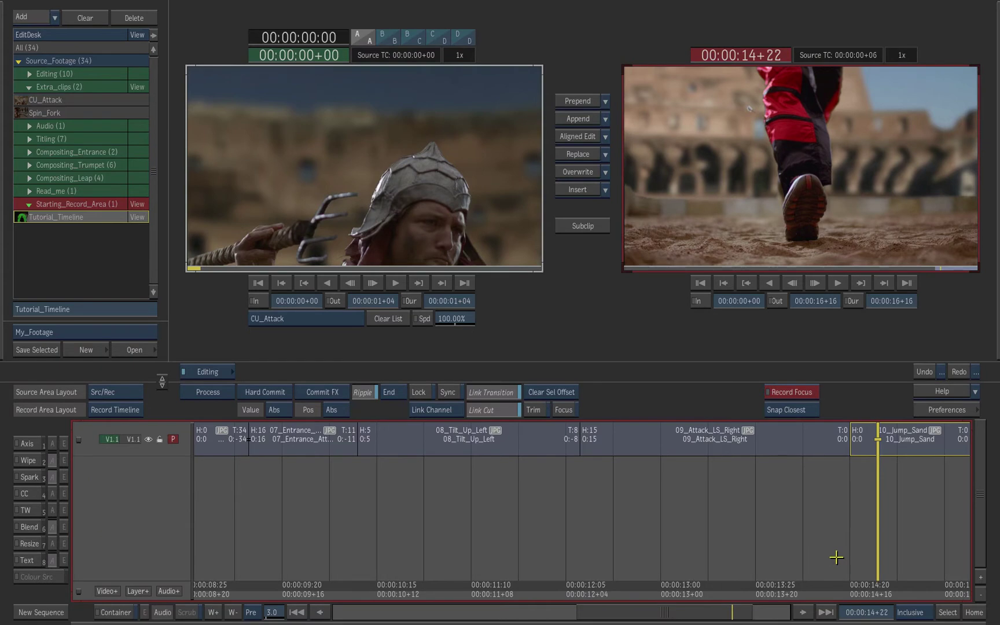
# - Apply a Text timeline effect to the selected shot 08_Tilt_Up_Left at 10+12
pyautogui.click(815, 570)
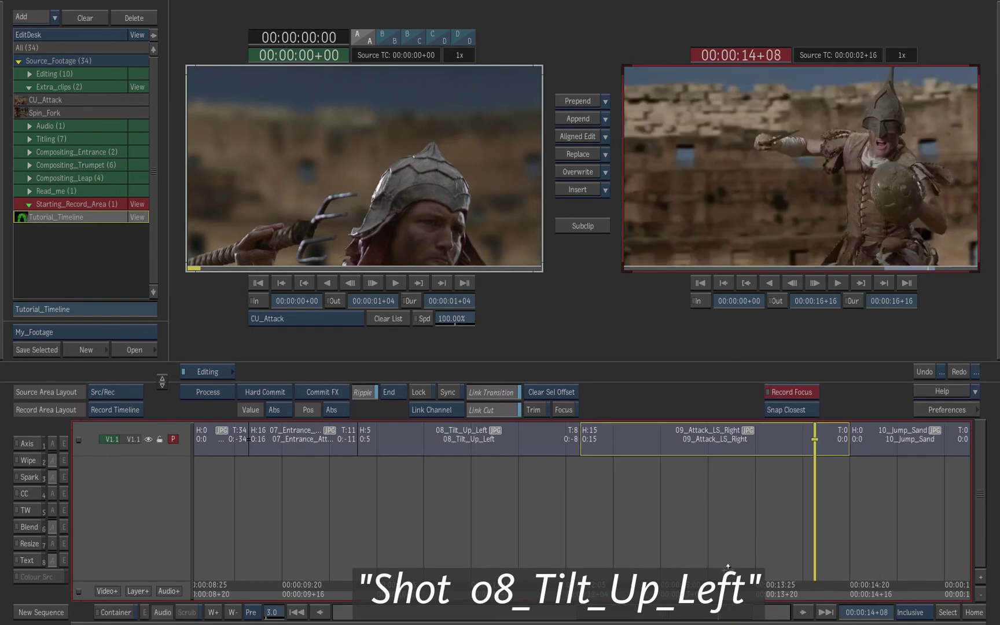
pyautogui.moveTo(728, 567); pyautogui.dragTo(376, 570)
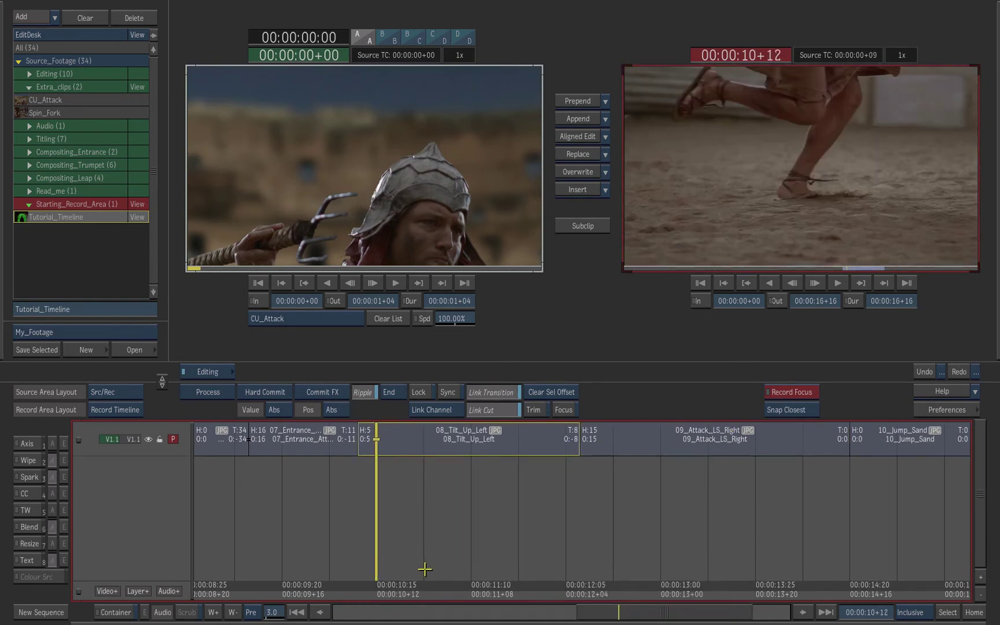
pyautogui.click(421, 443)
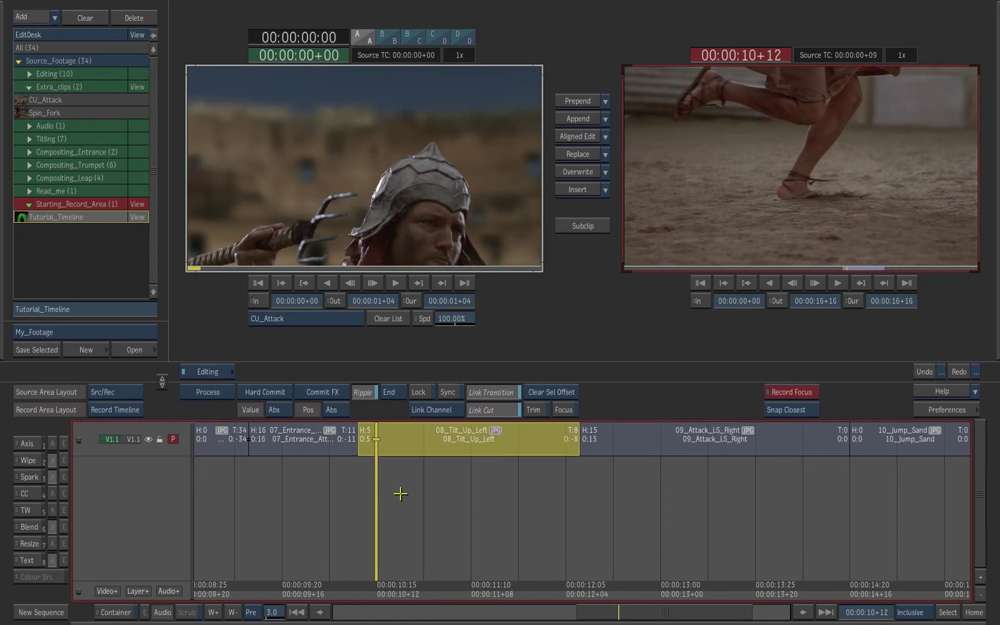
pyautogui.click(52, 560)
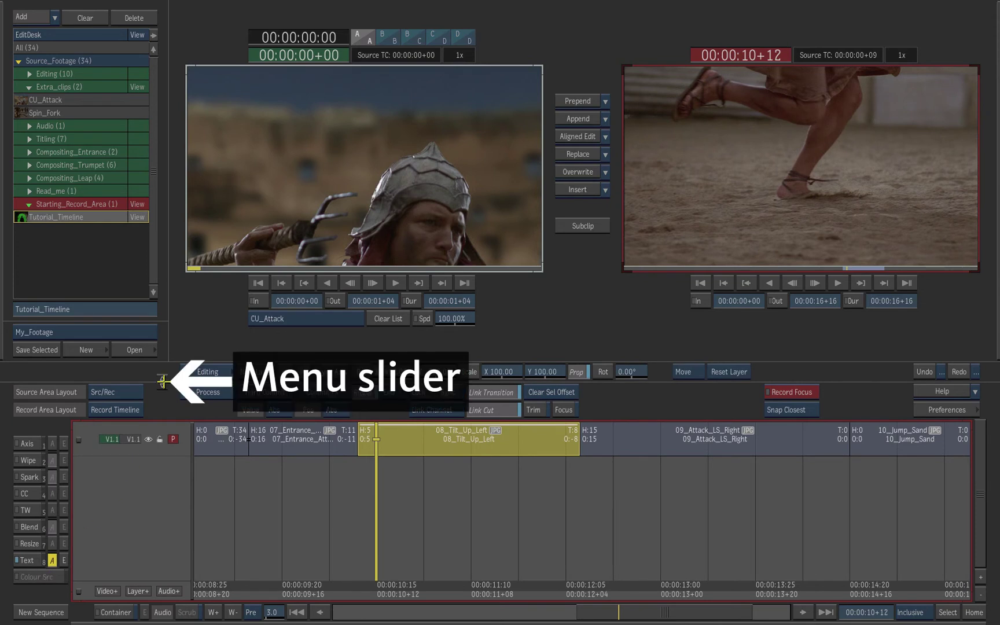
pyautogui.moveTo(163, 381); pyautogui.dragTo(163, 366)
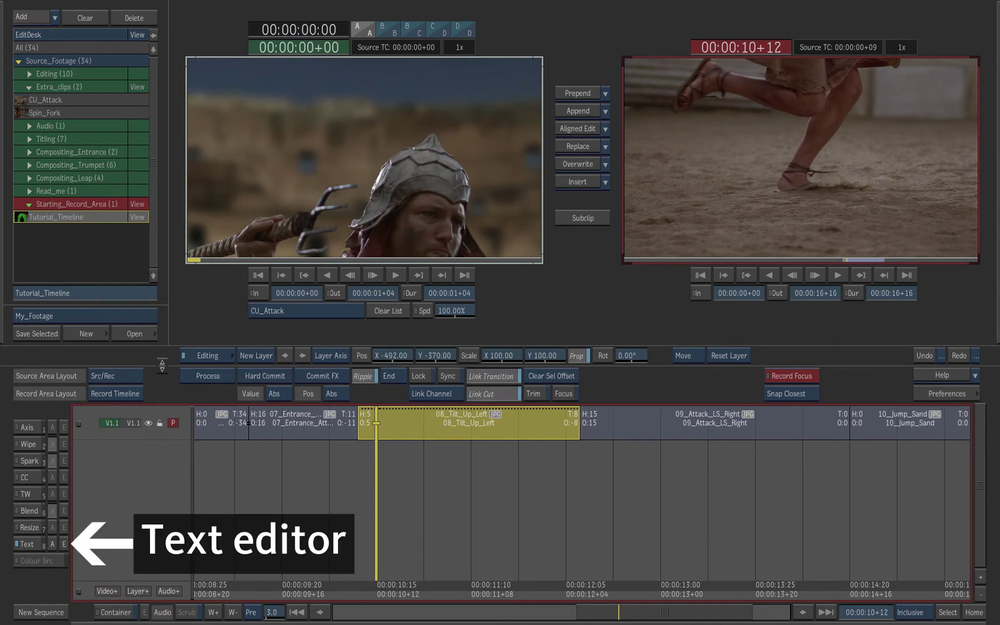
# - In the Text editor, create a layer at 0.74 zoom, type the person's name and select it
pyautogui.click(64, 544)
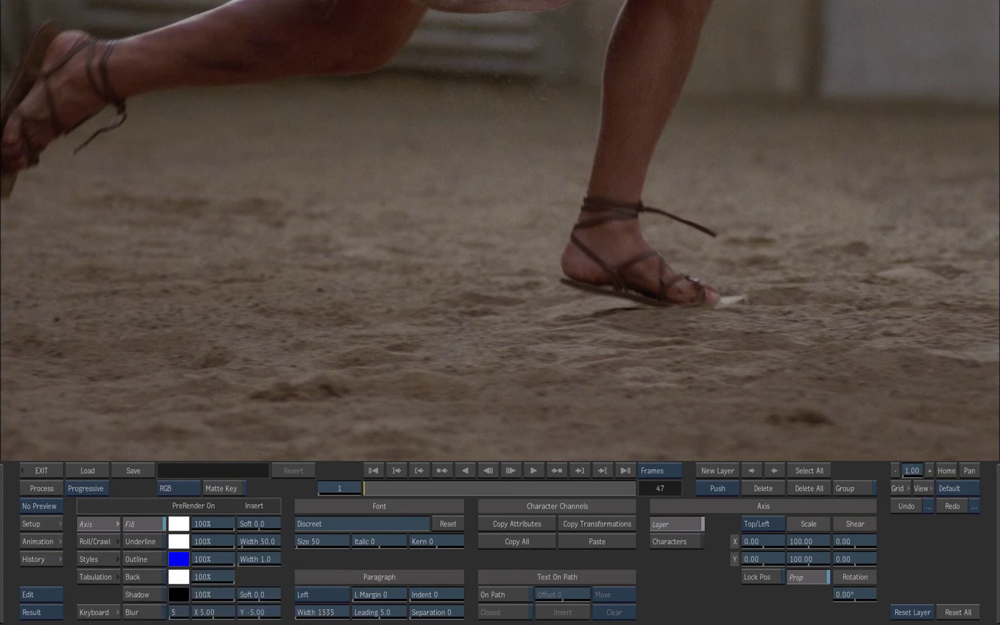
pyautogui.click(458, 358)
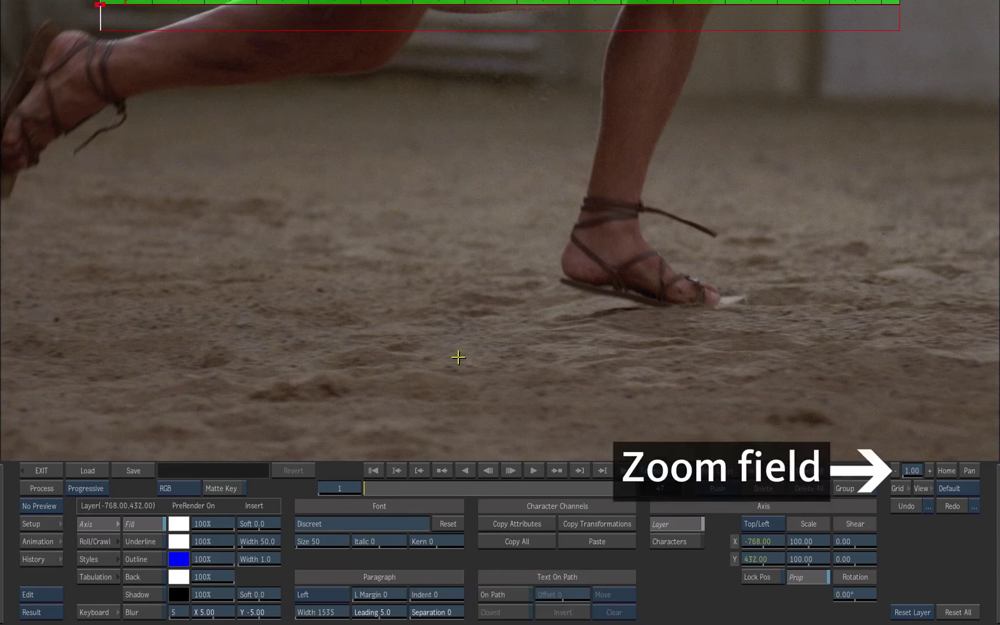
pyautogui.moveTo(908, 470); pyautogui.dragTo(867, 467)
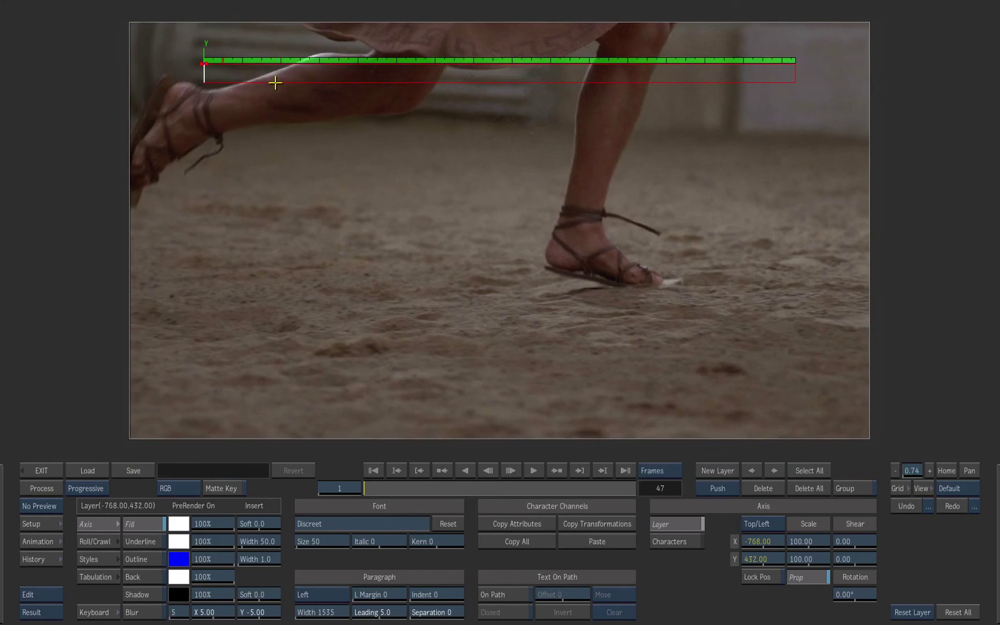
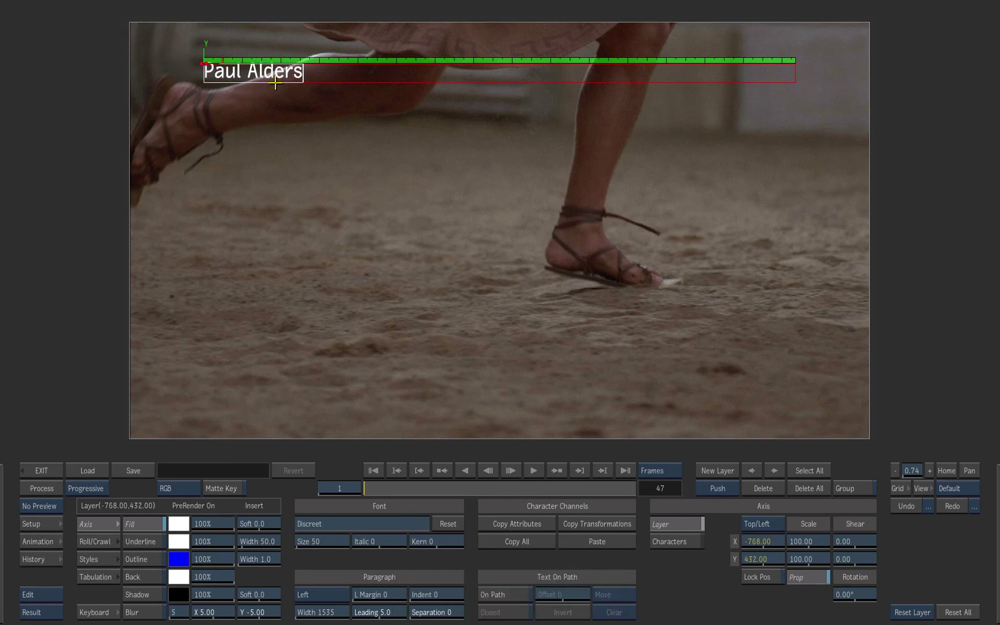
pyautogui.moveTo(304, 78); pyautogui.dragTo(206, 81)
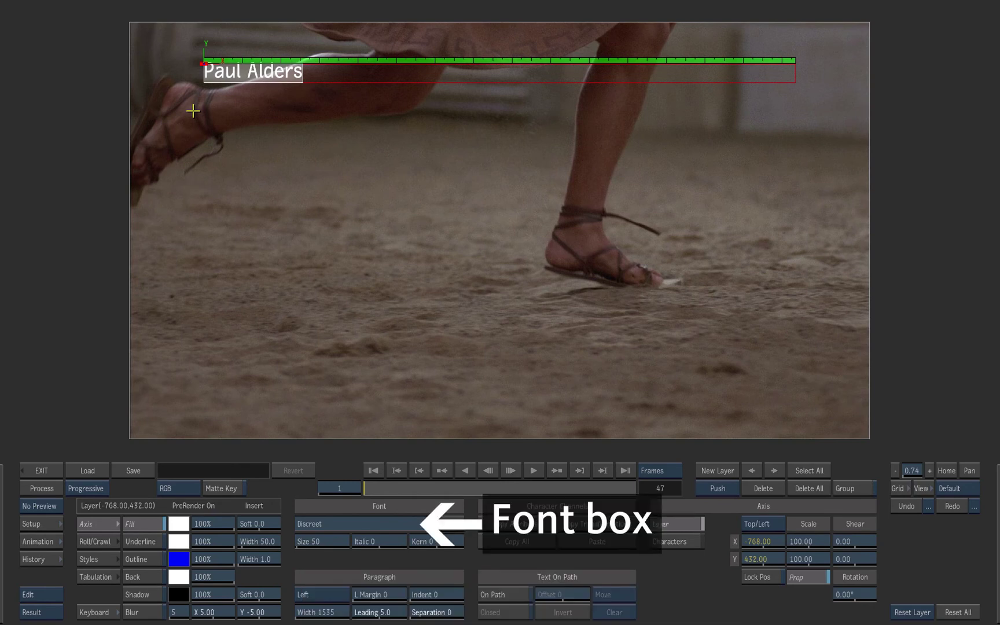
# - Load Champagne & Limousines Bold.ttf from the champagne_limousines folder, with the file filter on Auto
pyautogui.click(380, 524)
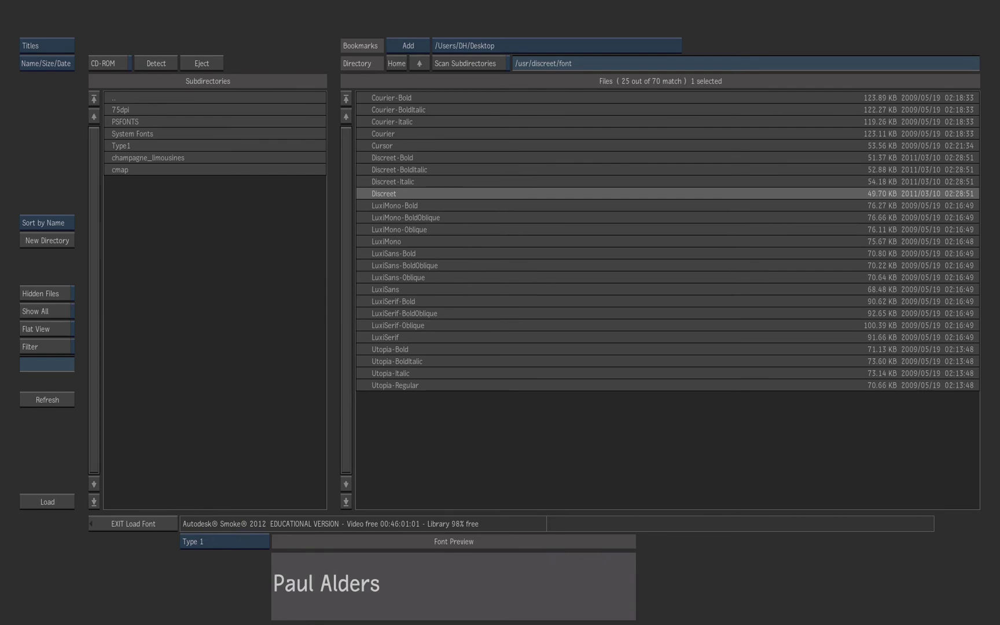
pyautogui.click(420, 288)
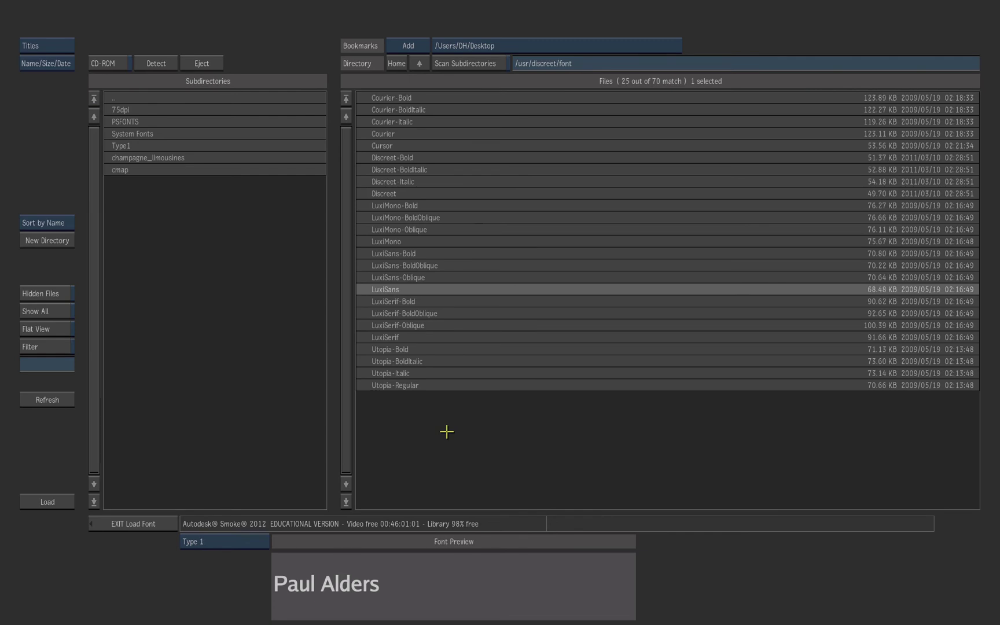
pyautogui.click(254, 542)
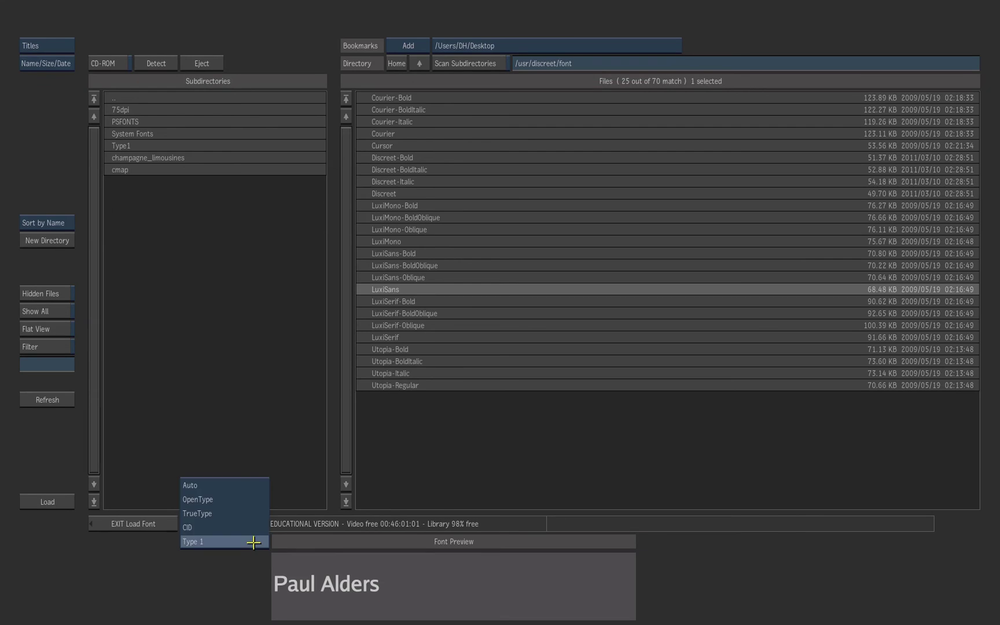
pyautogui.click(256, 485)
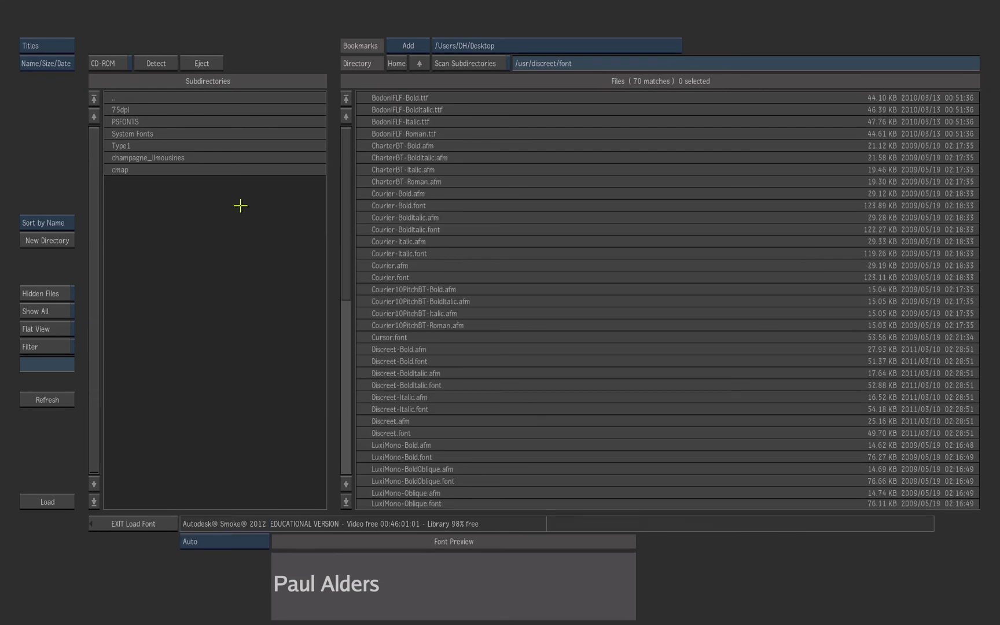
pyautogui.click(213, 157)
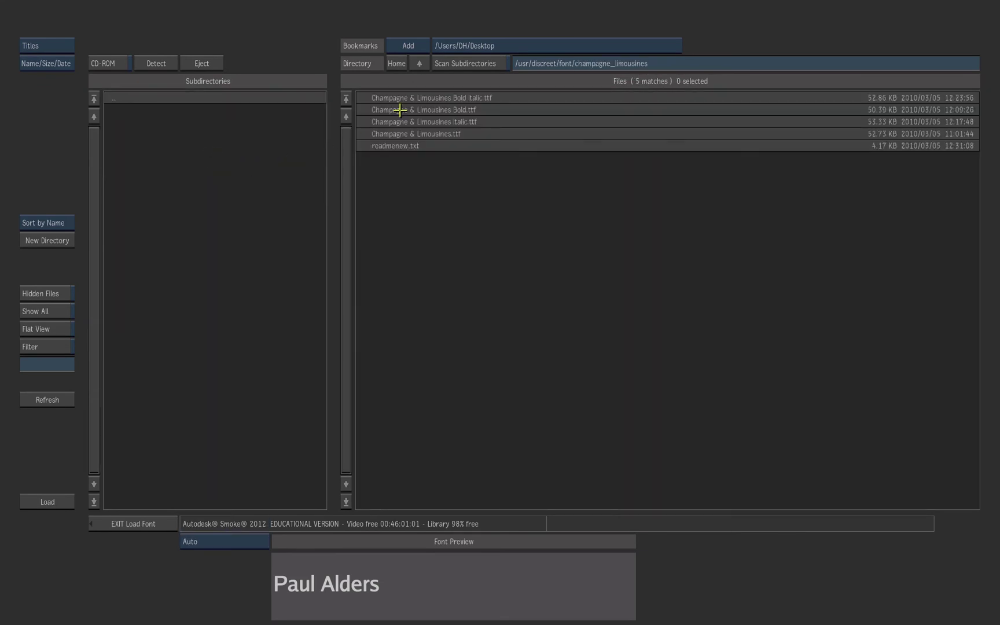
pyautogui.click(399, 110)
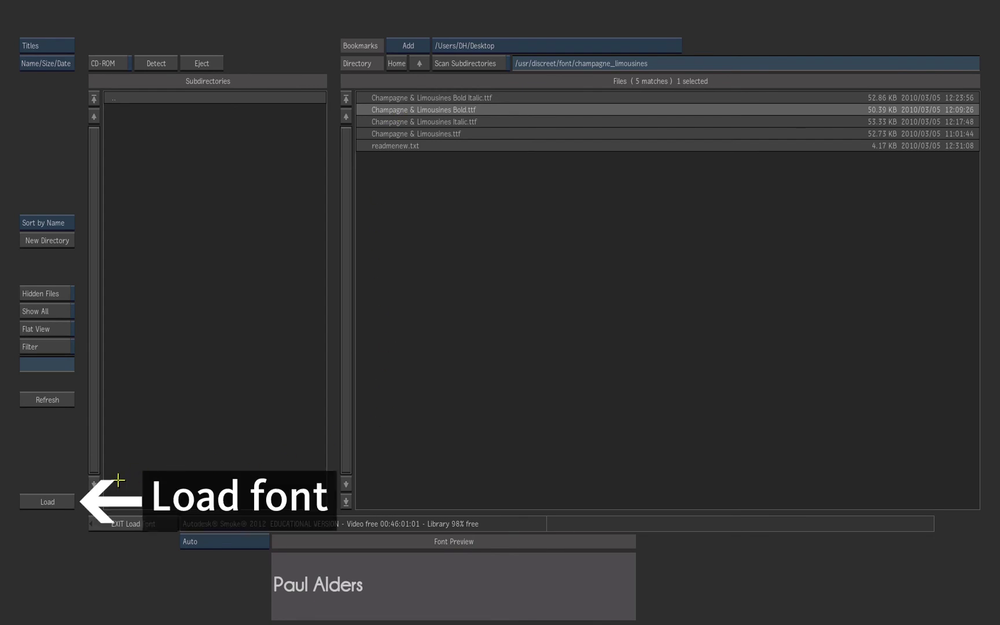
pyautogui.click(62, 501)
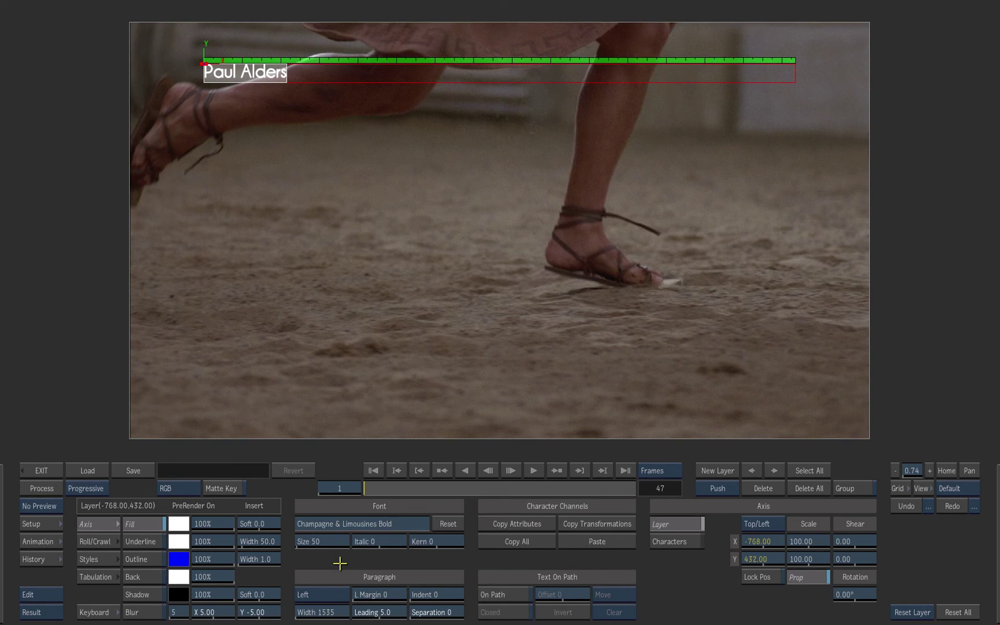
# - Set the title size to 80 and drag it toward the lower right
pyautogui.click(338, 542)
pyautogui.click(311, 475)
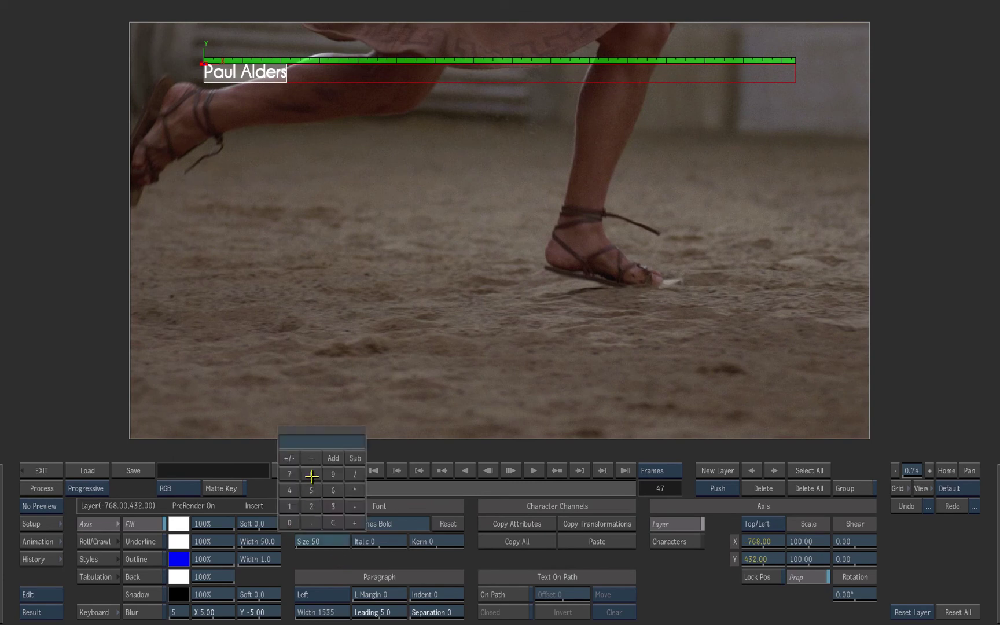
pyautogui.click(288, 522)
pyautogui.click(317, 442)
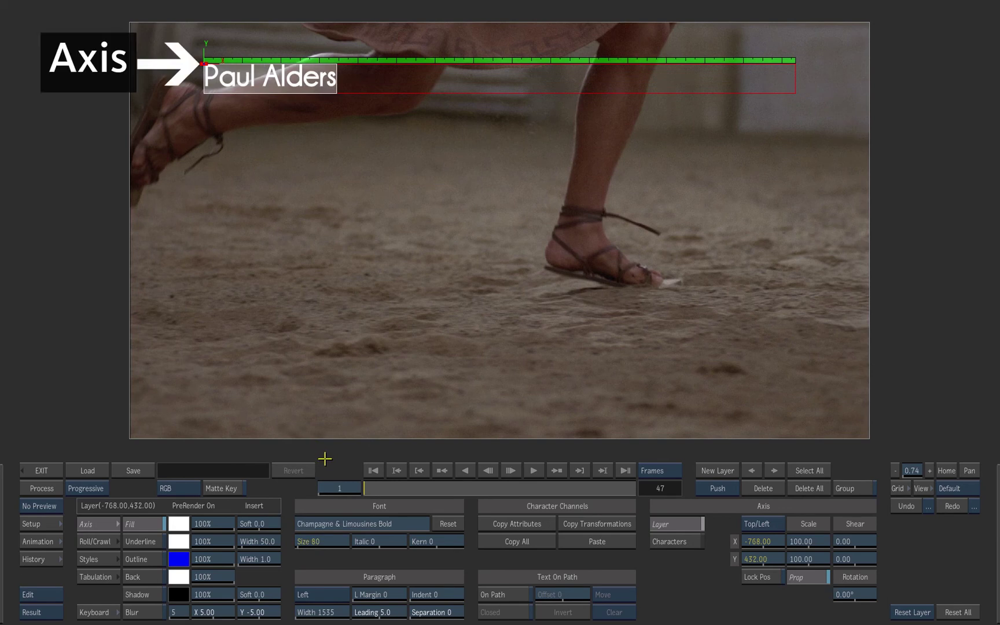
pyautogui.moveTo(211, 65); pyautogui.dragTo(704, 388)
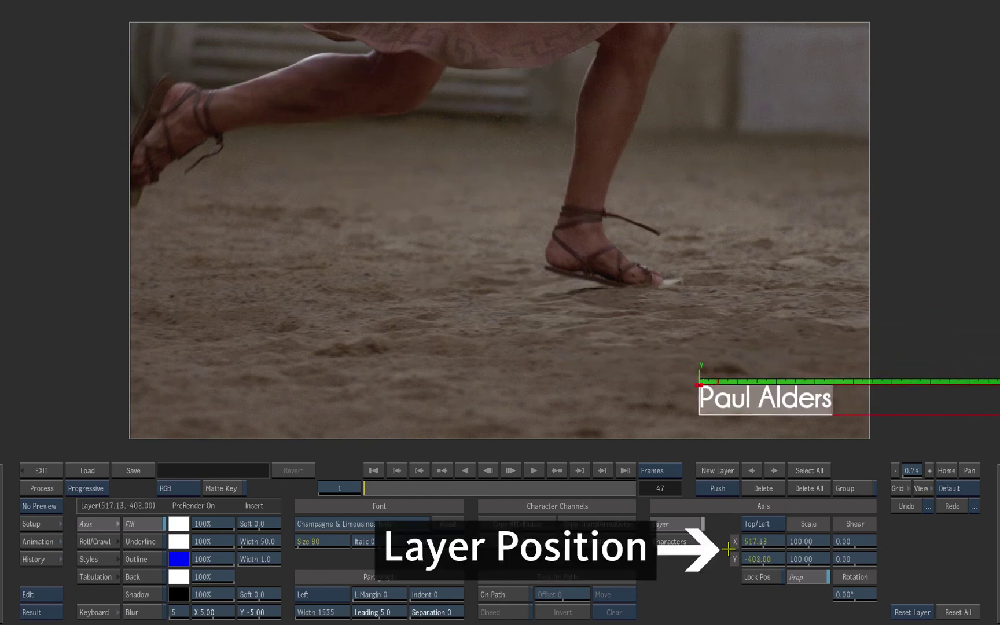
# - Position the title exactly at X 340, Y -390
pyautogui.click(759, 542)
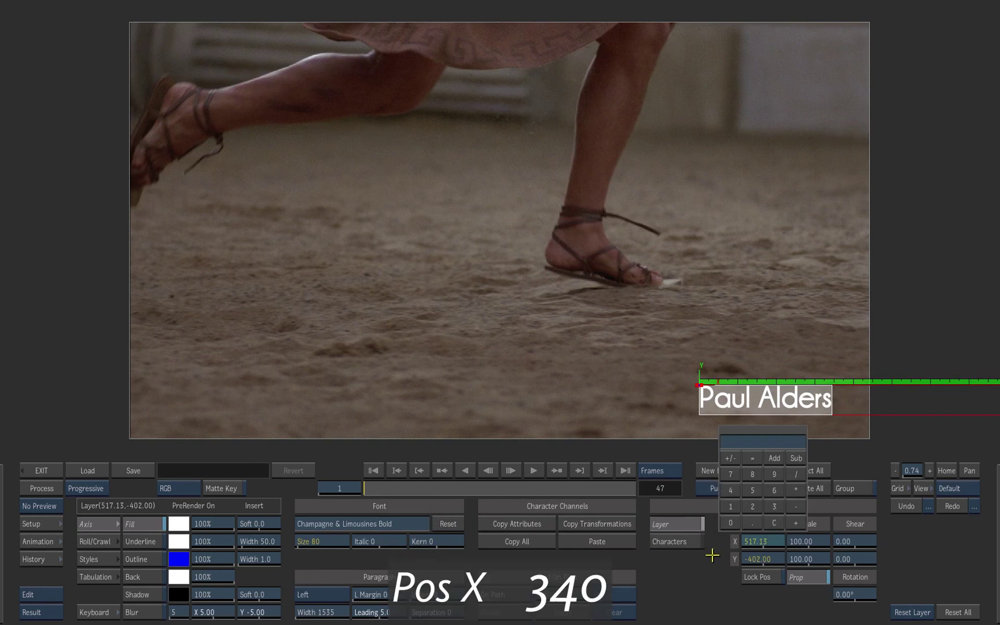
pyautogui.click(774, 506)
pyautogui.click(730, 490)
pyautogui.click(726, 523)
pyautogui.click(760, 448)
pyautogui.click(767, 558)
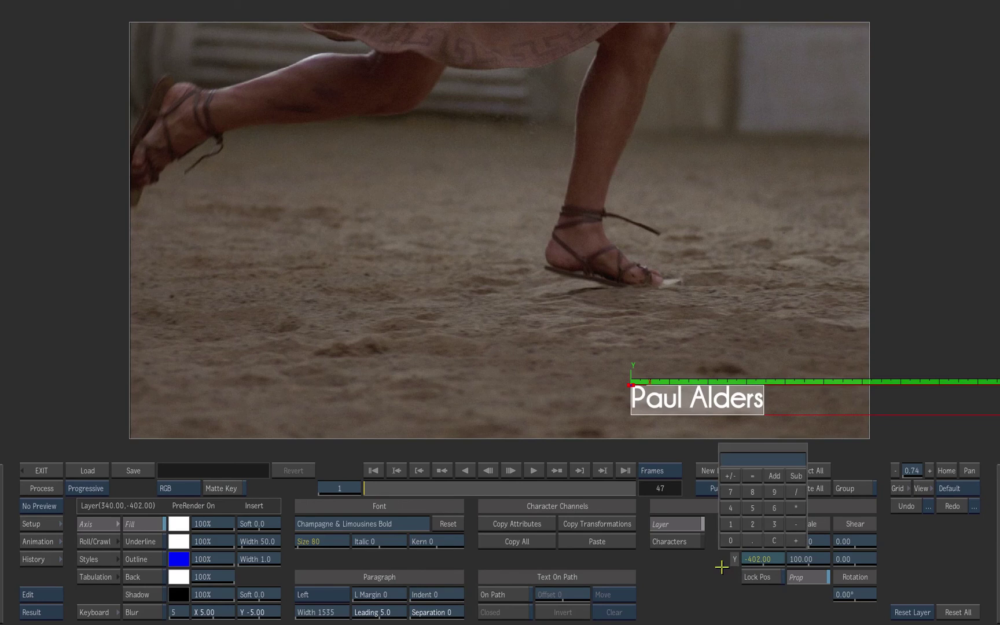
pyautogui.click(732, 475)
pyautogui.click(774, 523)
pyautogui.click(774, 492)
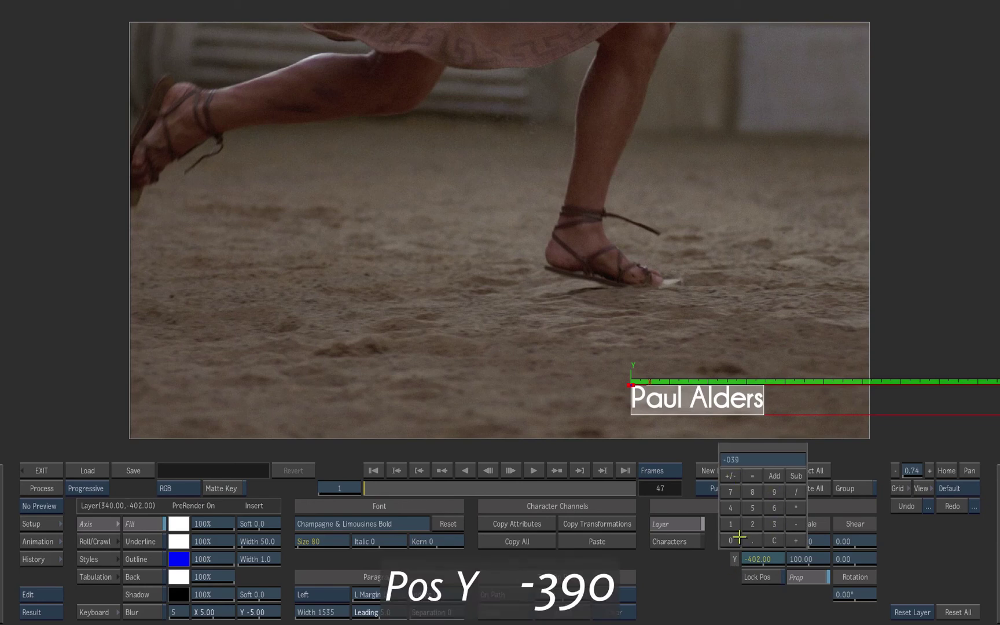
pyautogui.click(730, 540)
pyautogui.click(760, 458)
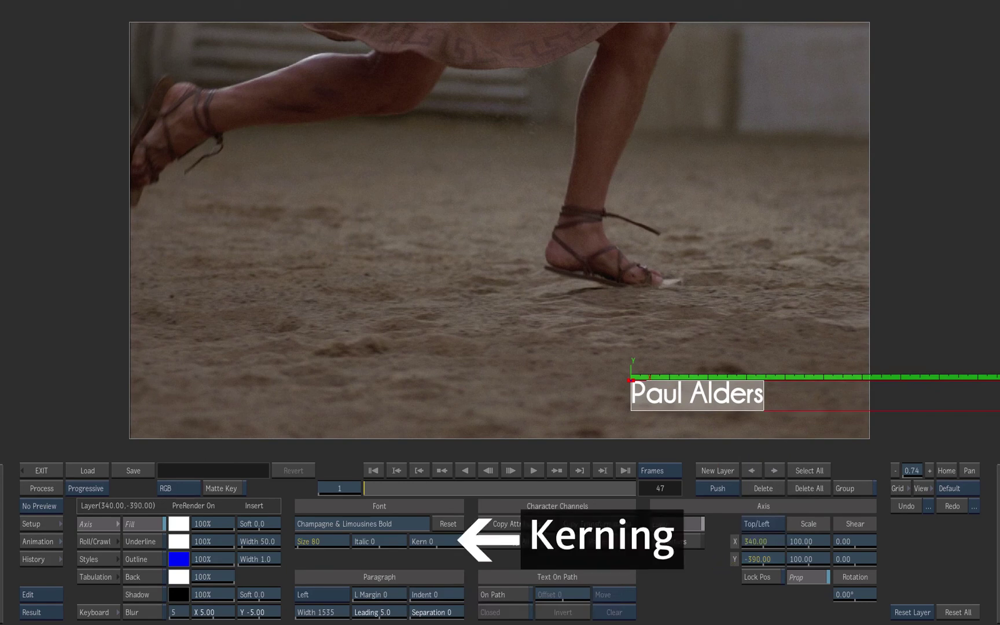
# - Set the title's kerning to 2
pyautogui.click(439, 541)
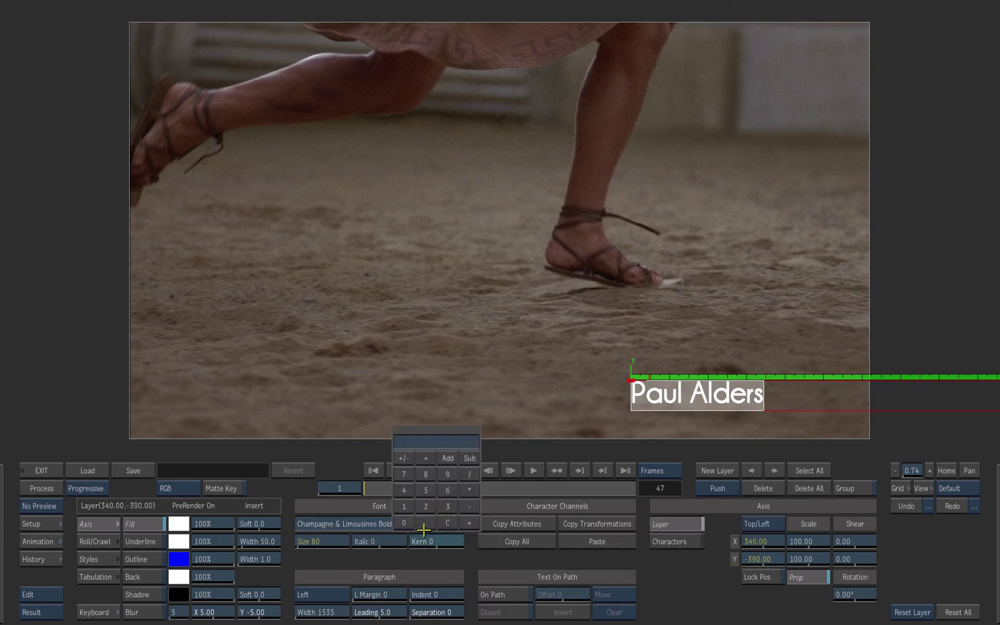
pyautogui.click(427, 505)
pyautogui.click(444, 442)
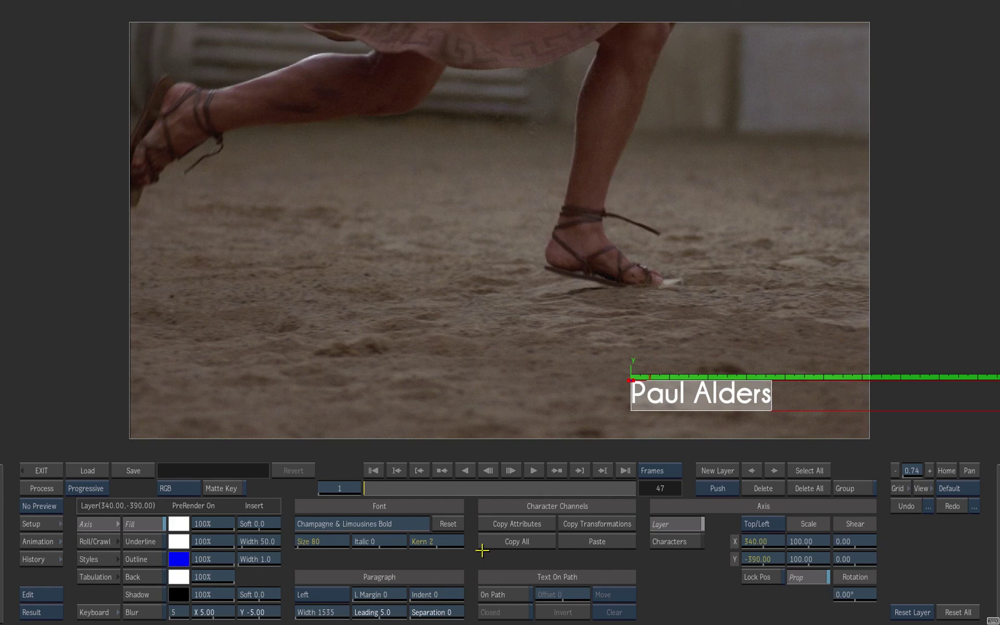
# - Enable the text shadow with softness 50 and 50% opacity
pyautogui.click(153, 596)
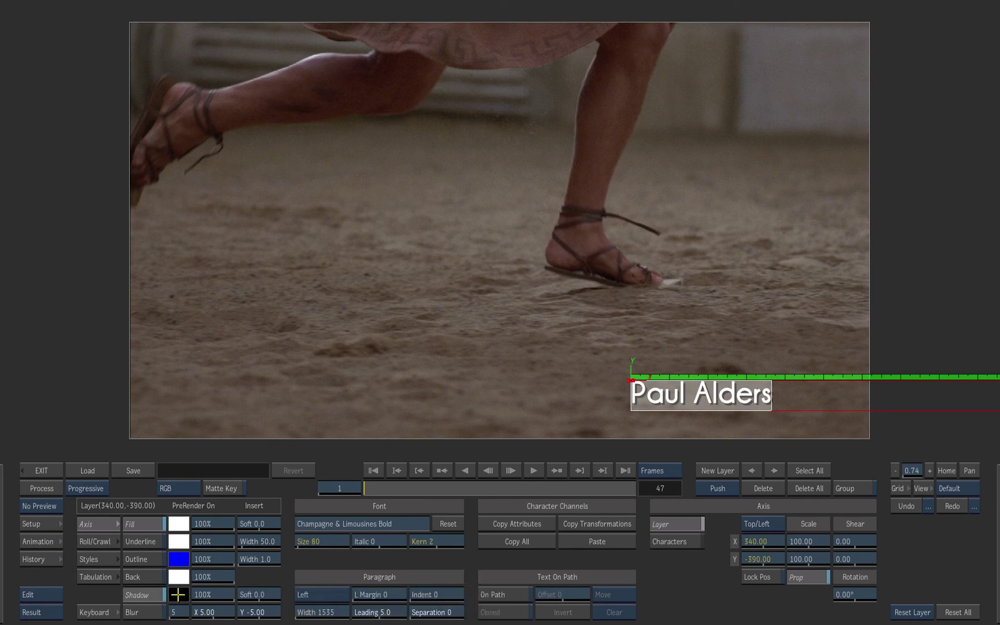
pyautogui.click(259, 595)
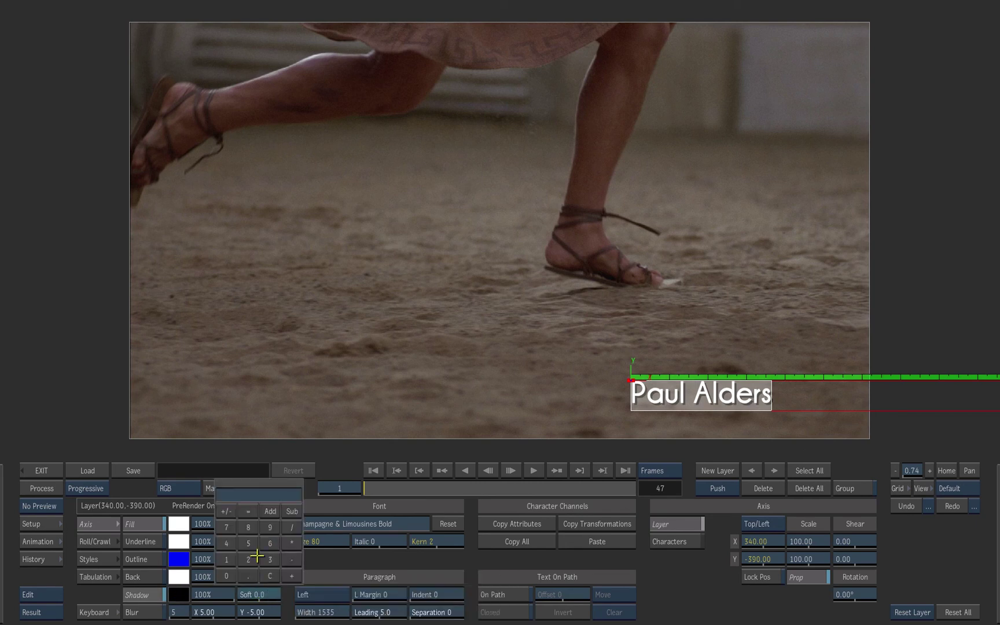
pyautogui.click(227, 574)
pyautogui.press('Return')
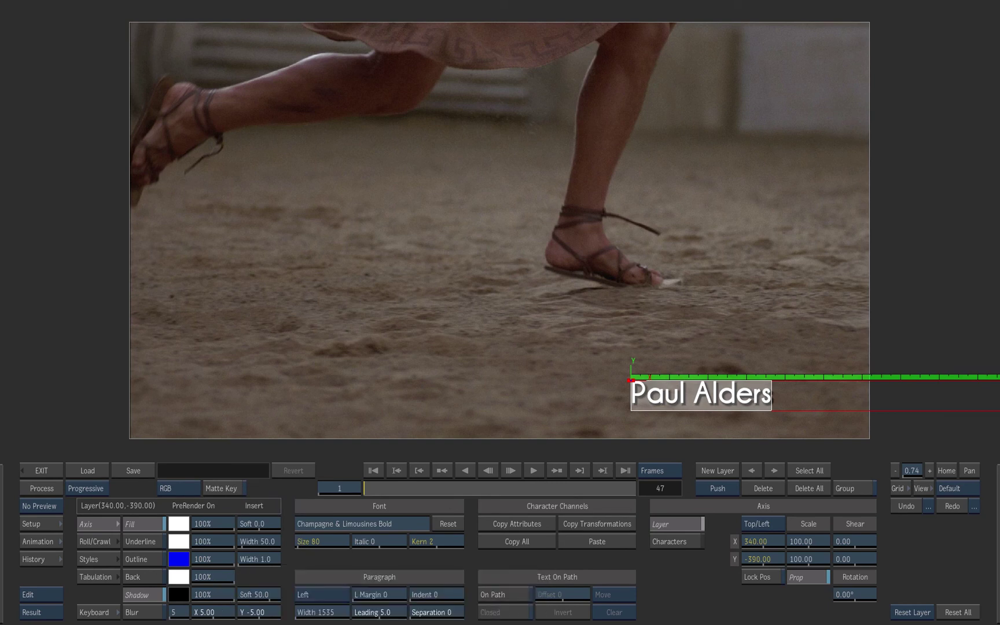
pyautogui.click(223, 596)
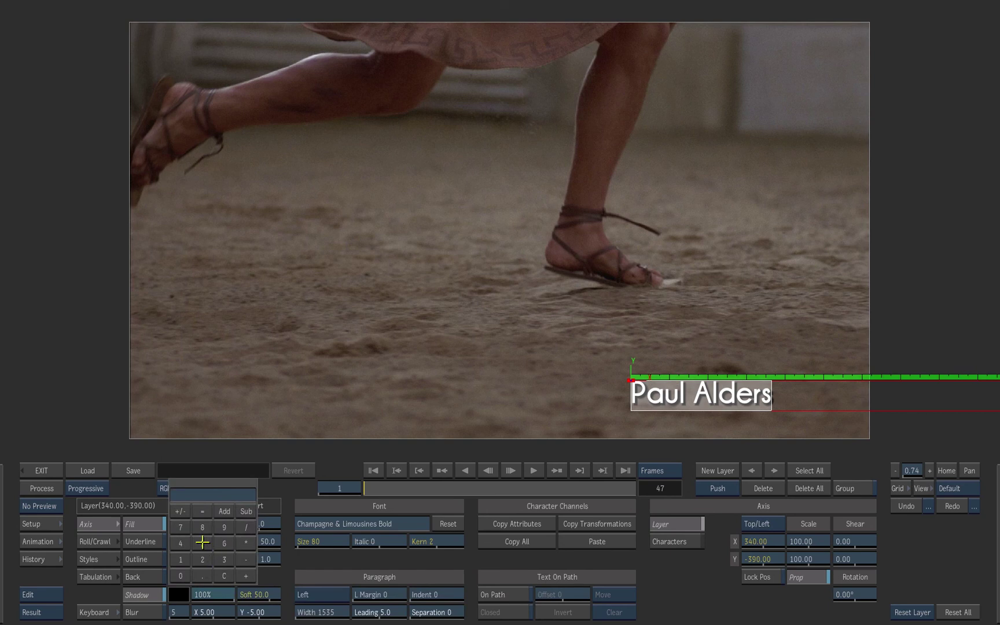
pyautogui.click(202, 543)
pyautogui.click(180, 575)
pyautogui.click(206, 494)
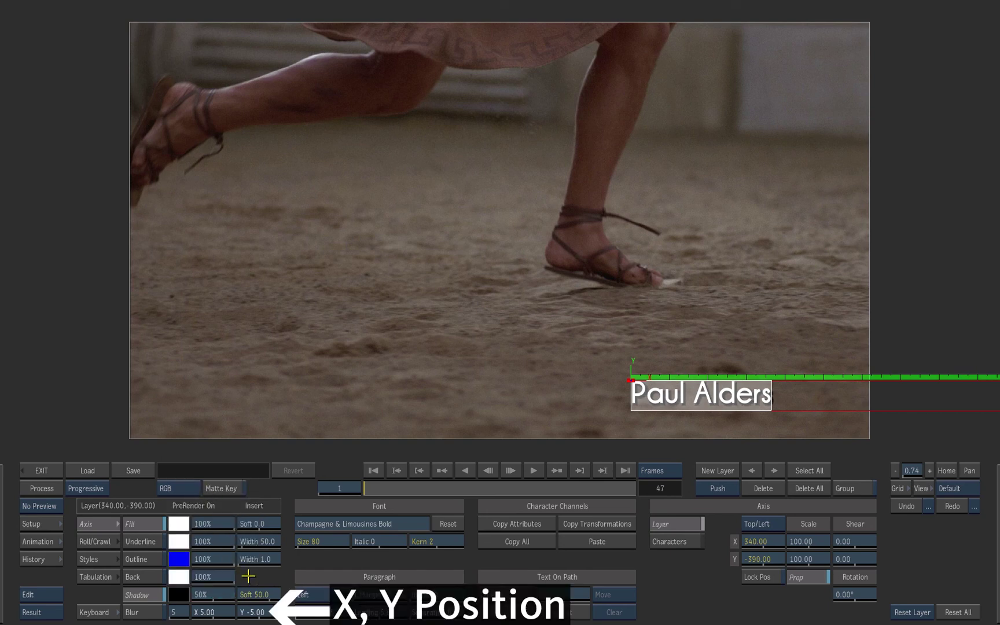
# - Offset the shadow to X 1.00 and Y -3.00
pyautogui.click(213, 611)
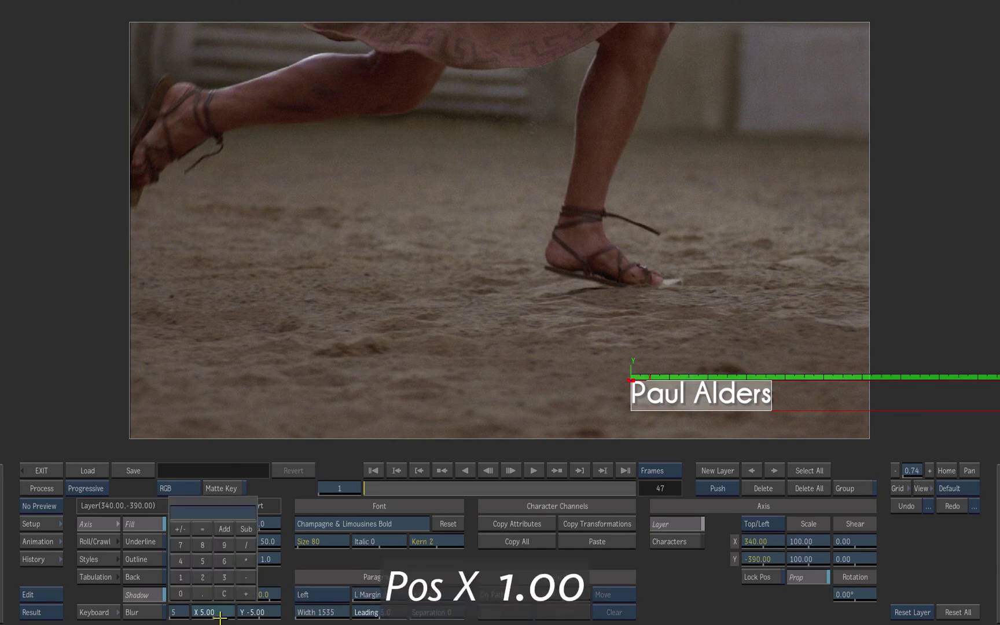
pyautogui.click(206, 518)
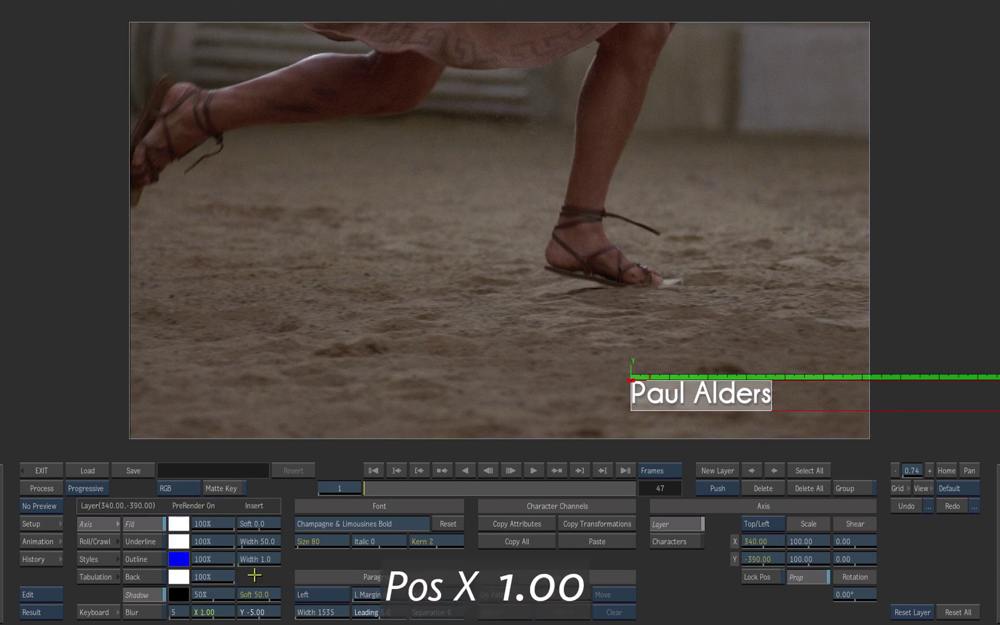
pyautogui.click(266, 613)
pyautogui.click(226, 529)
pyautogui.click(269, 577)
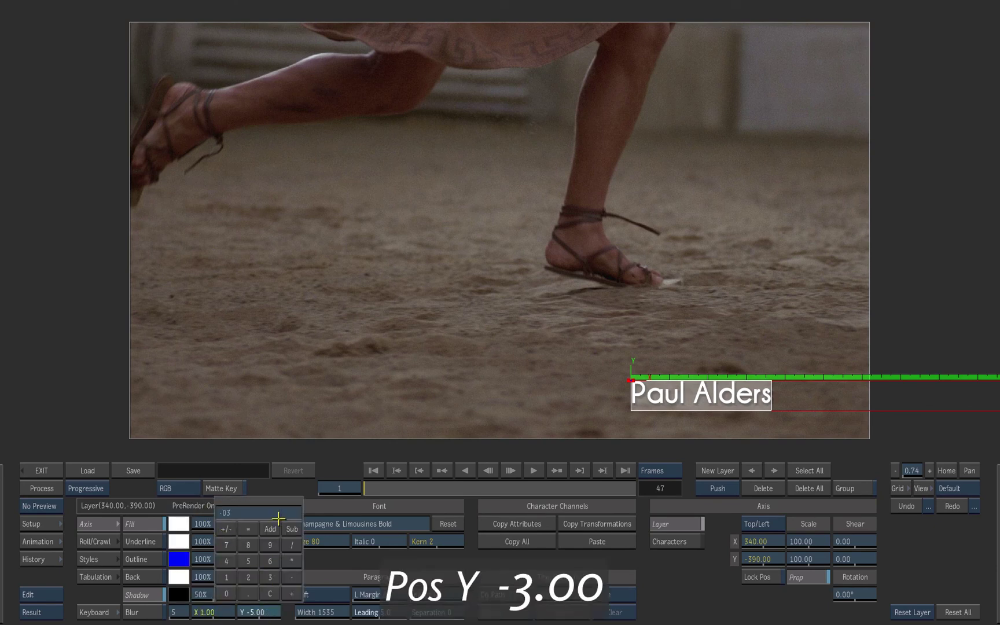
pyautogui.click(282, 519)
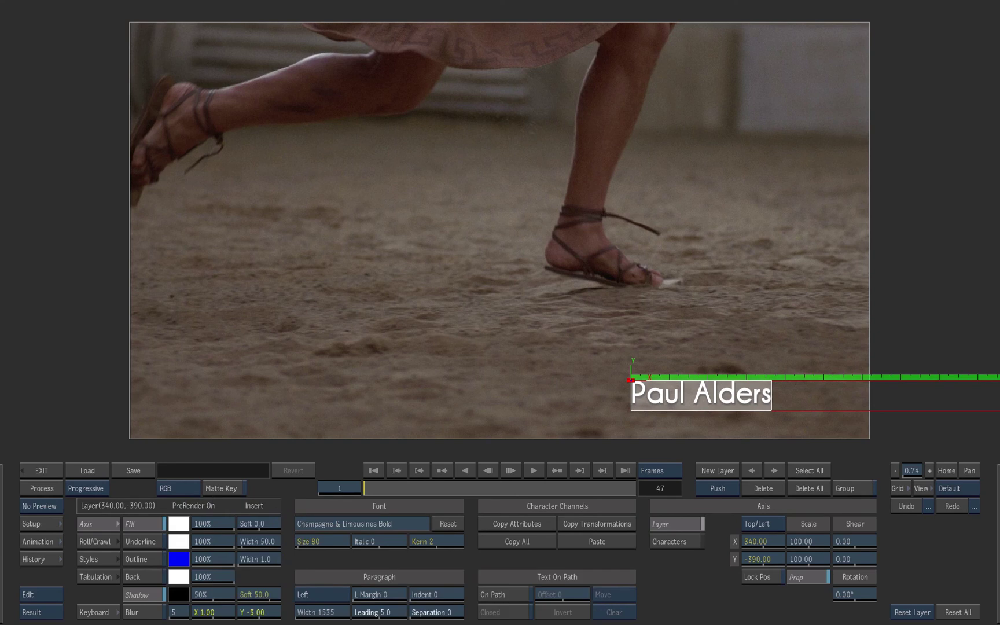